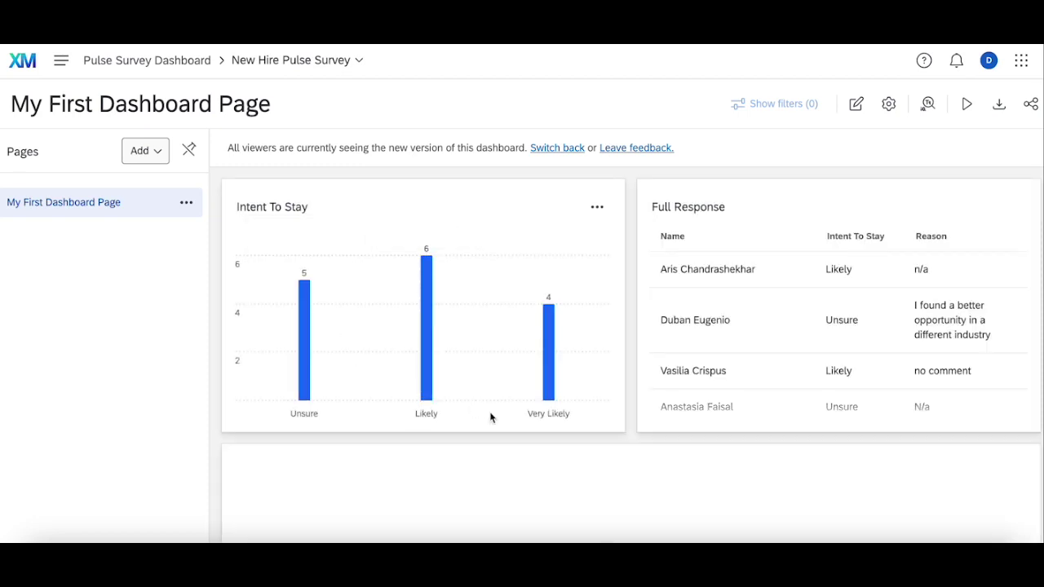
Put the dashboard into editing mode and browse the available filter fields
left_click(867, 106)
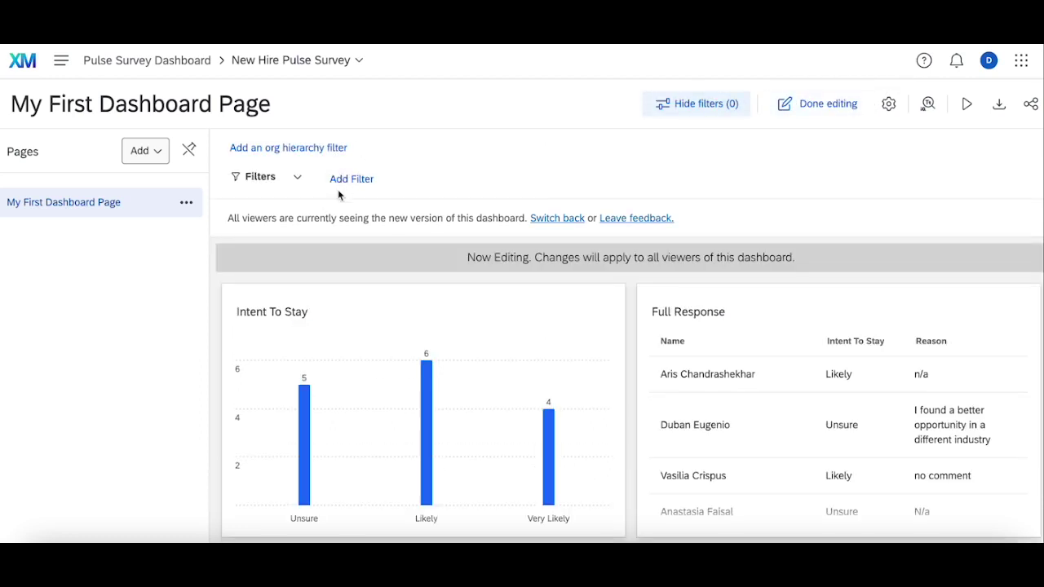
left_click(343, 181)
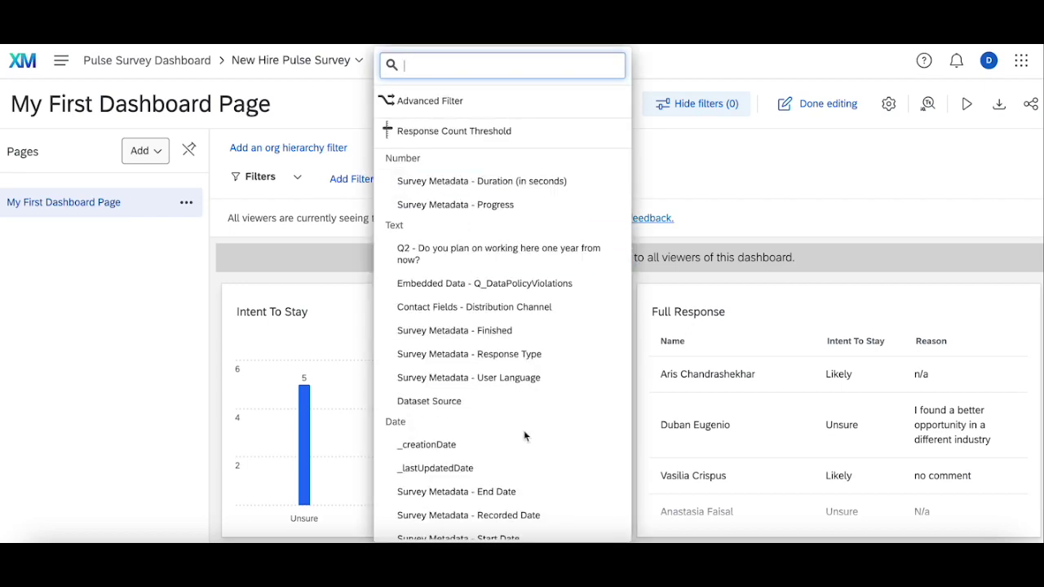
scroll(539, 489, "down", 2)
scroll(547, 526, "down", 4)
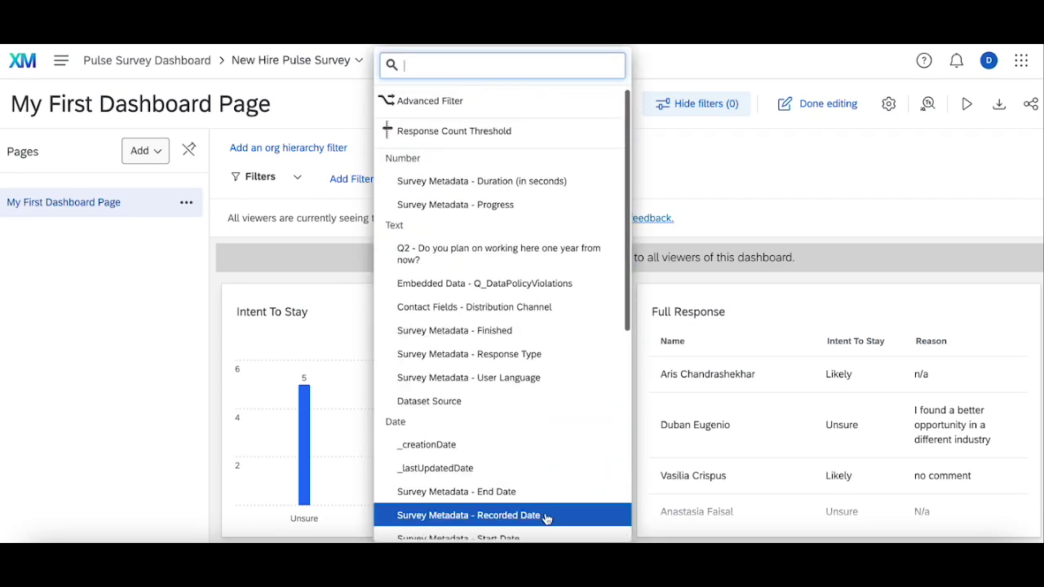
scroll(547, 520, "up", 6)
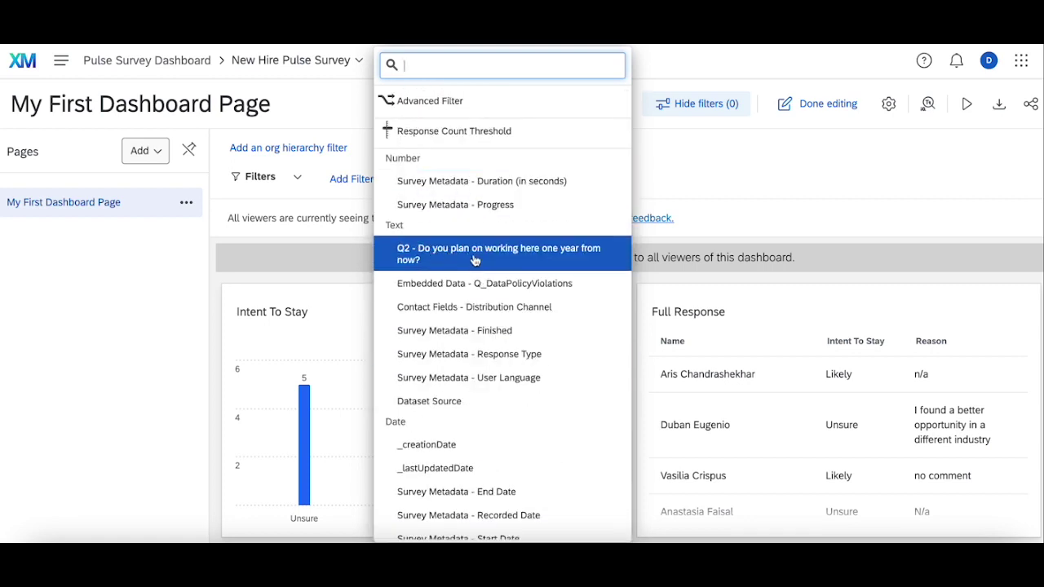
scroll(476, 259, "down", 1)
scroll(465, 261, "down", 4)
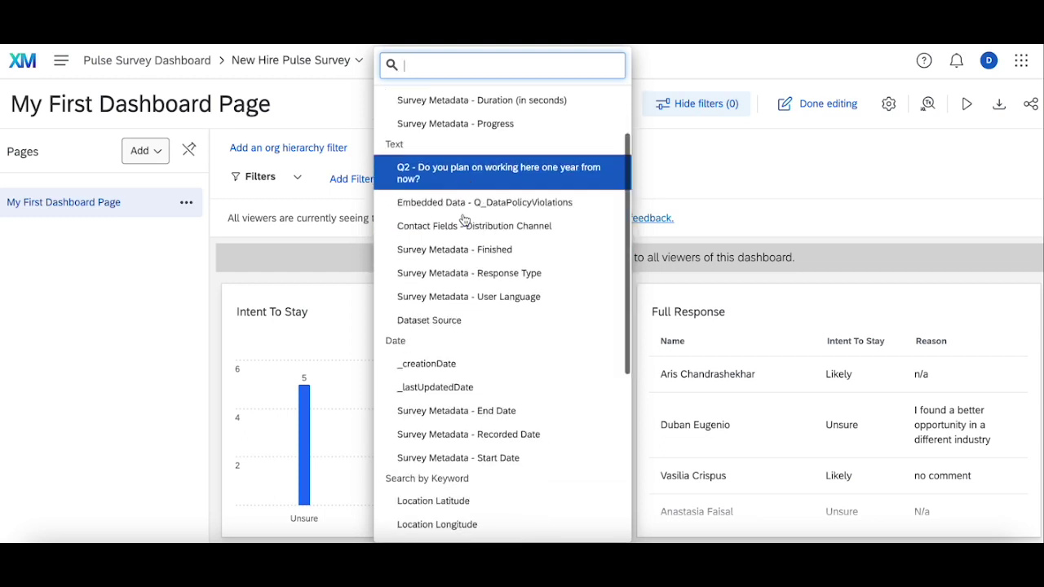
scroll(457, 339, "down", 3)
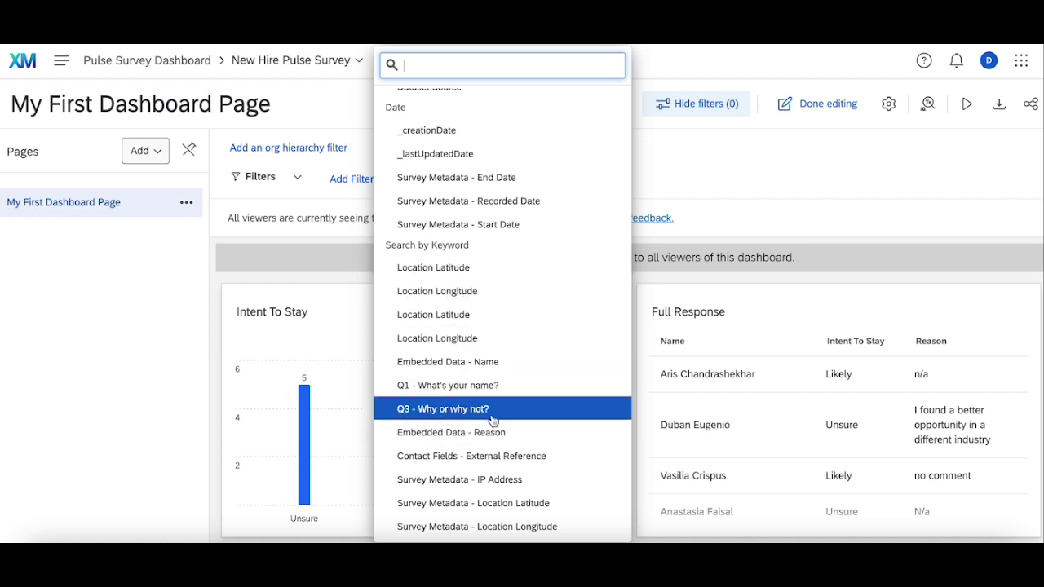
Close the filter field list, then bring it up again for a page filter
left_click(784, 202)
left_click(359, 188)
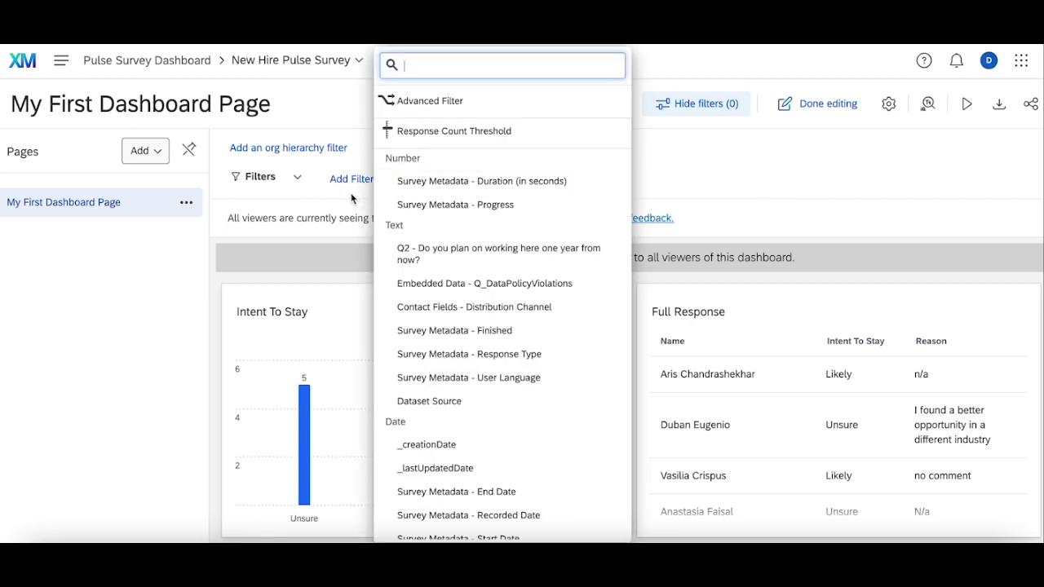
left_click(848, 176)
scroll(593, 220, "down", 5)
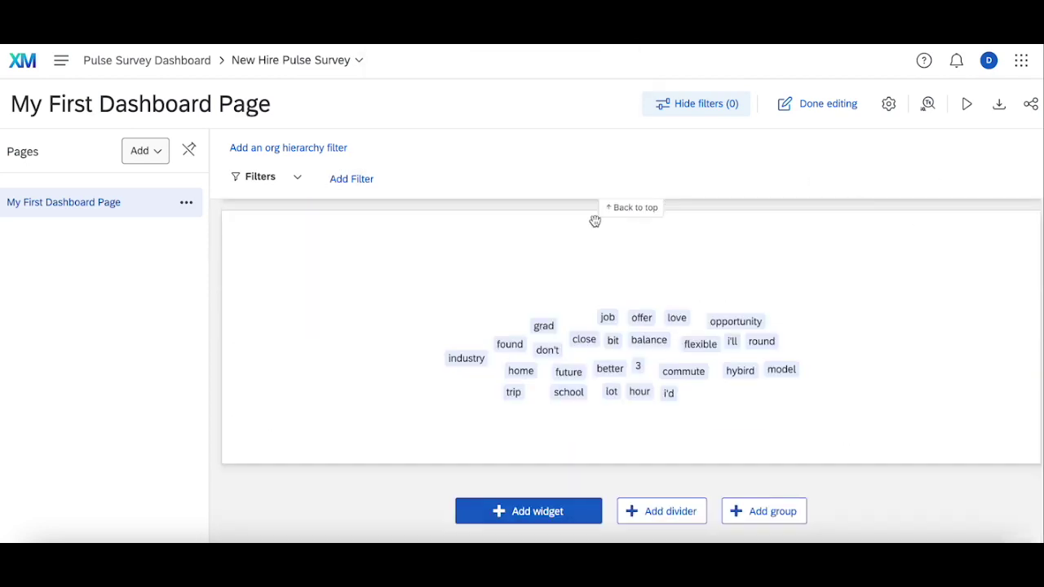
scroll(596, 336, "up", 3)
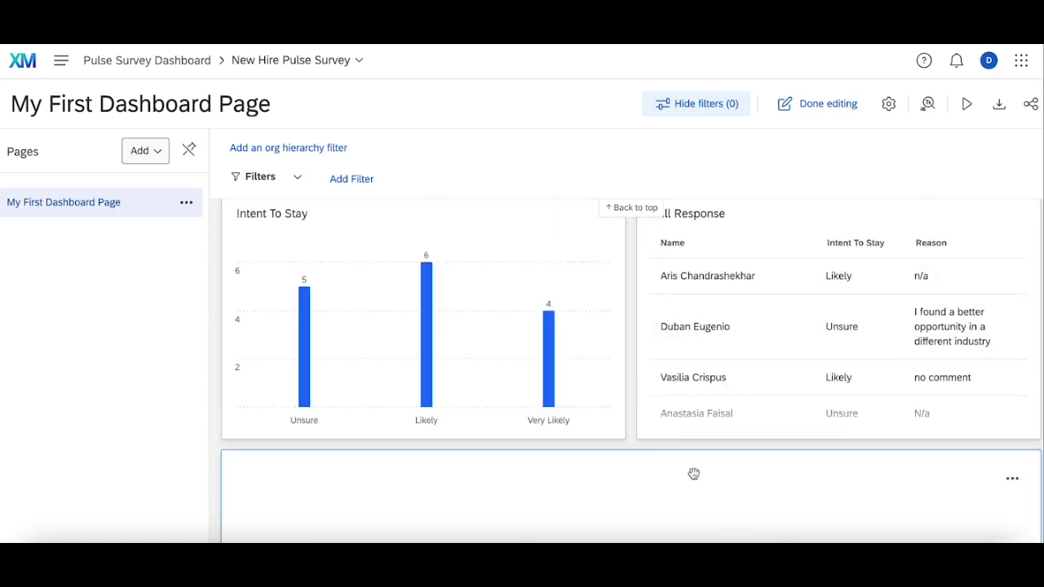
scroll(693, 472, "up", 2)
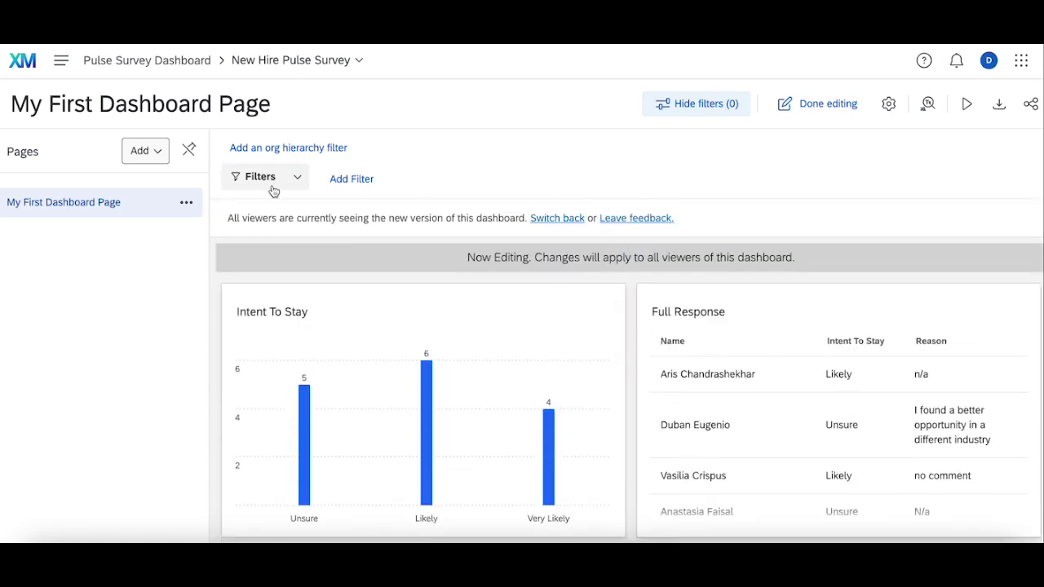
left_click(370, 181)
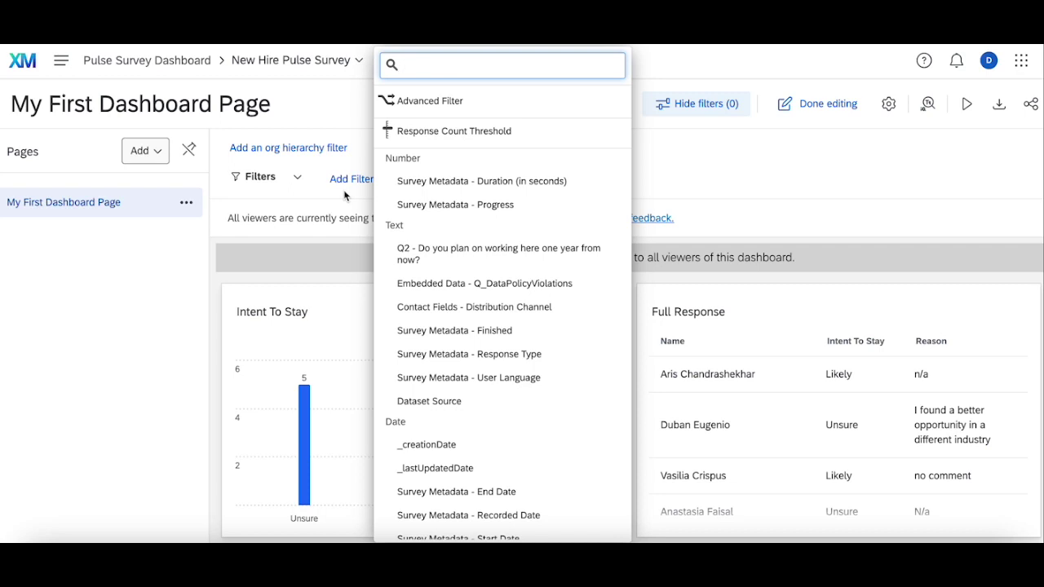
Add a Survey Metadata - Progress filter to the dashboard page
left_click(491, 210)
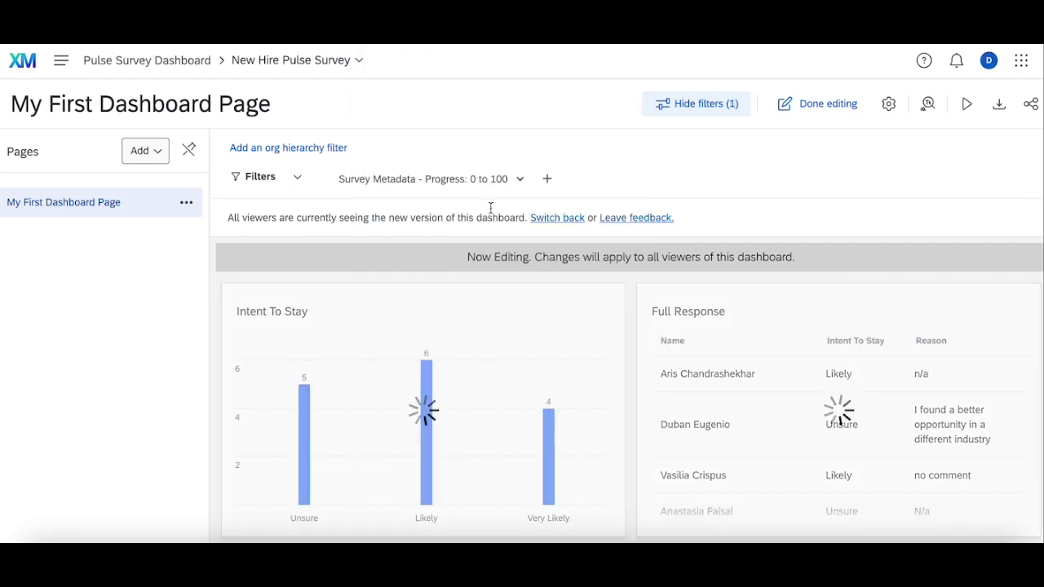
left_click(482, 179)
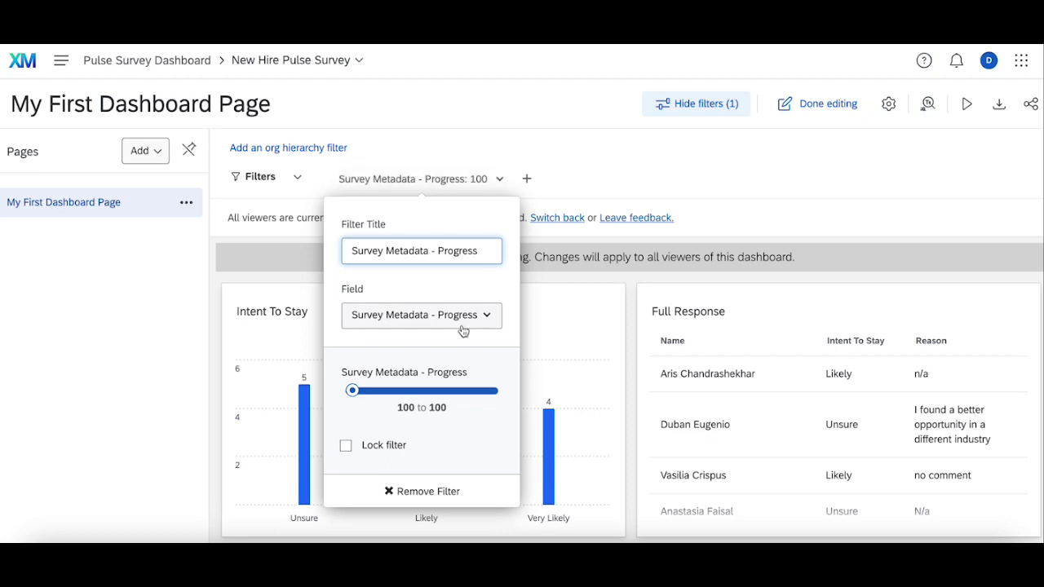
left_click(676, 200)
scroll(541, 429, "down", 3)
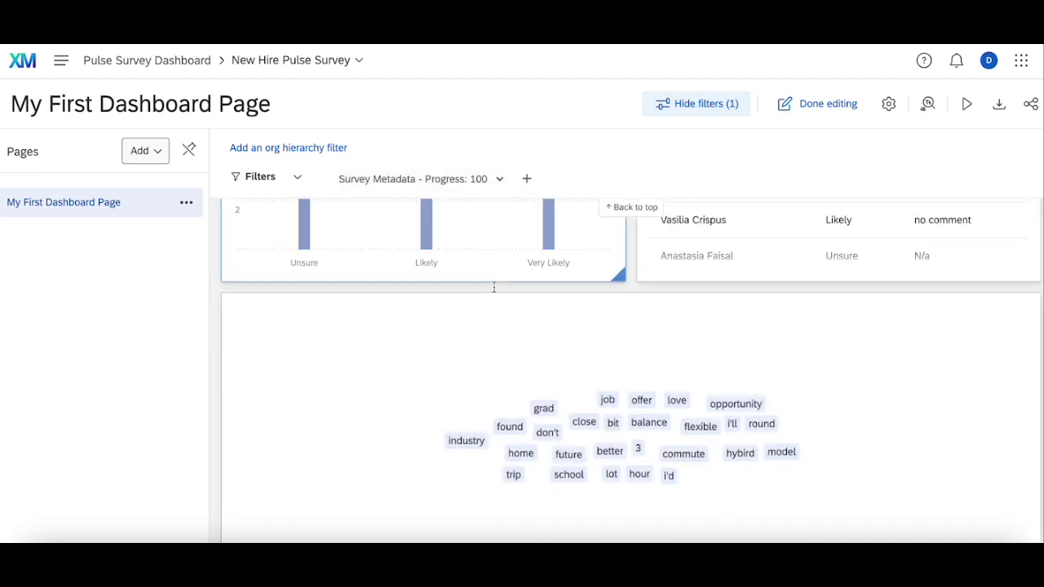
left_click(430, 178)
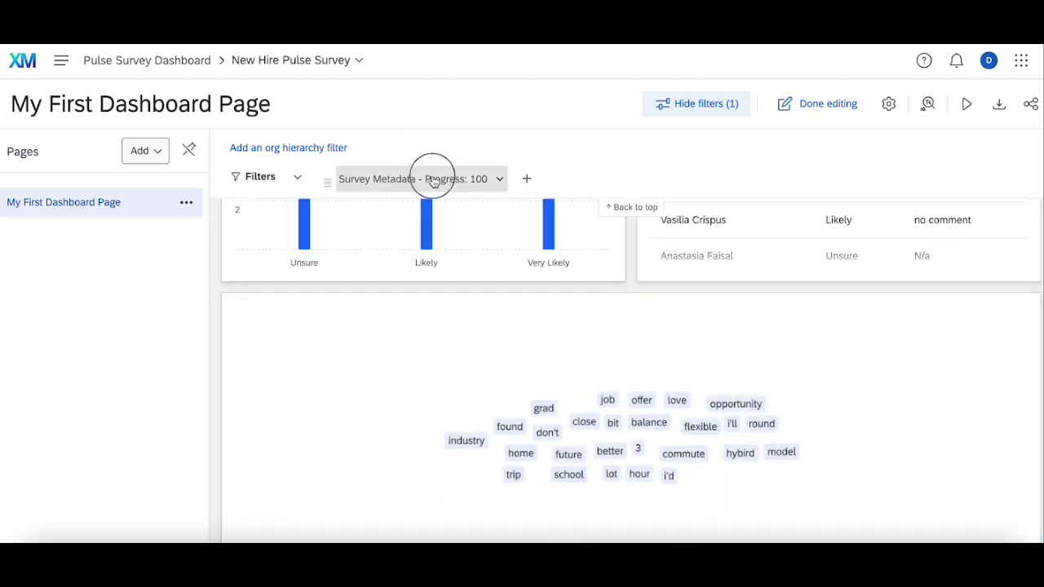
Set the Progress page filter range from 0 to 100
left_click(406, 408)
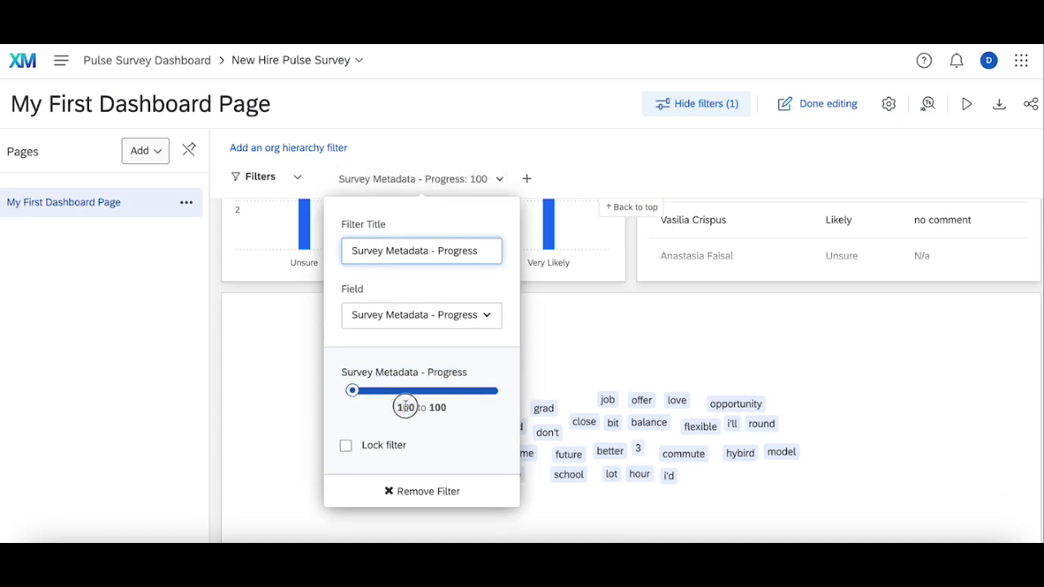
type("0")
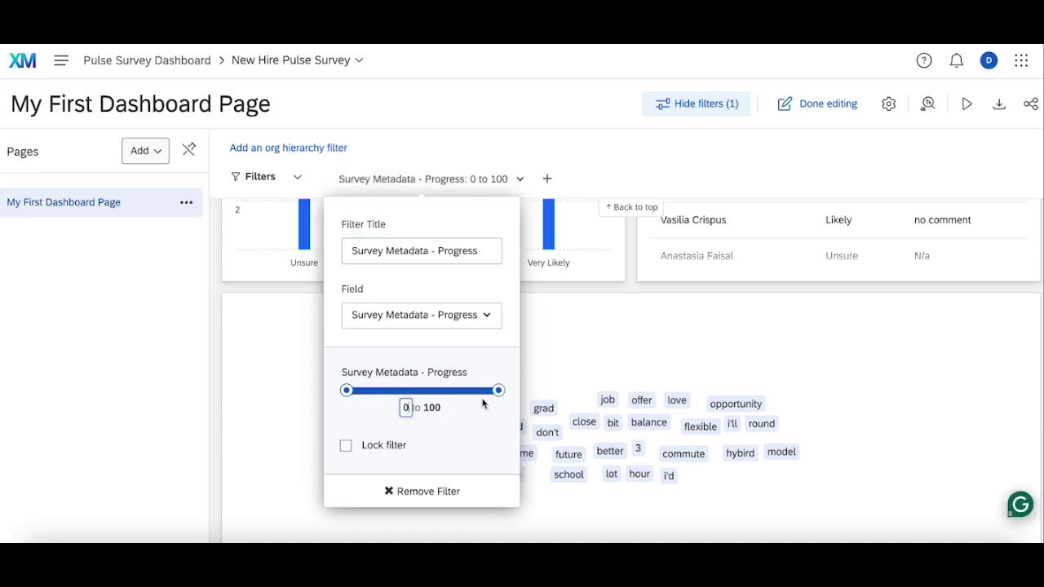
left_click_drag(498, 390, 245, 410)
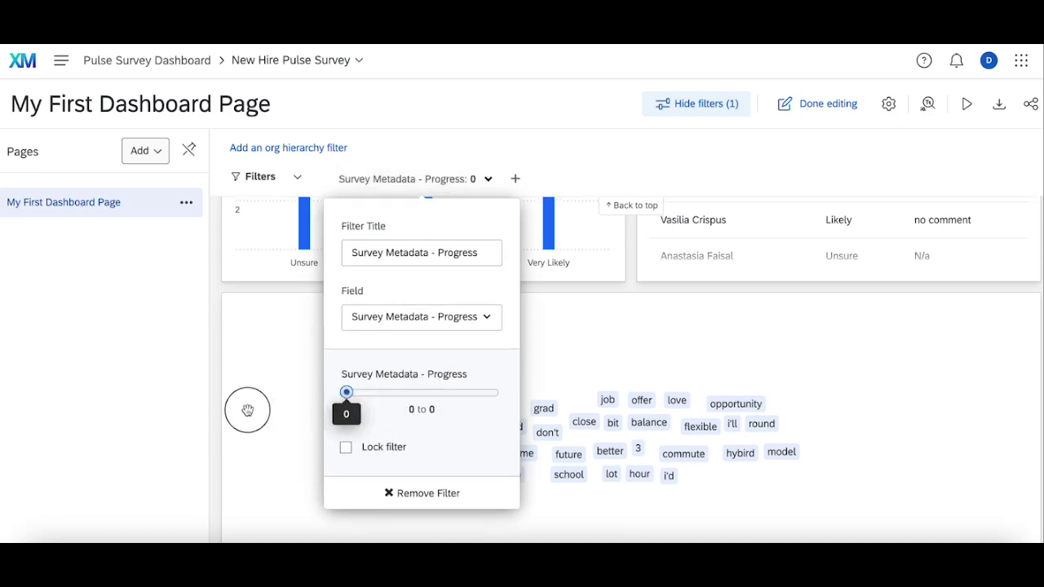
left_click(650, 309)
scroll(650, 308, "up", 5)
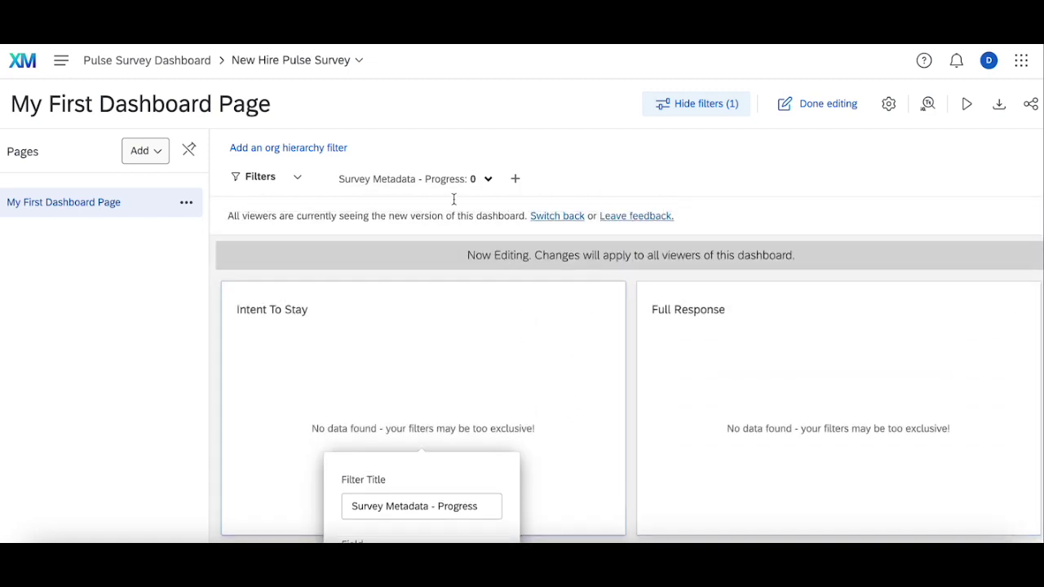
left_click(415, 178)
left_click(425, 405)
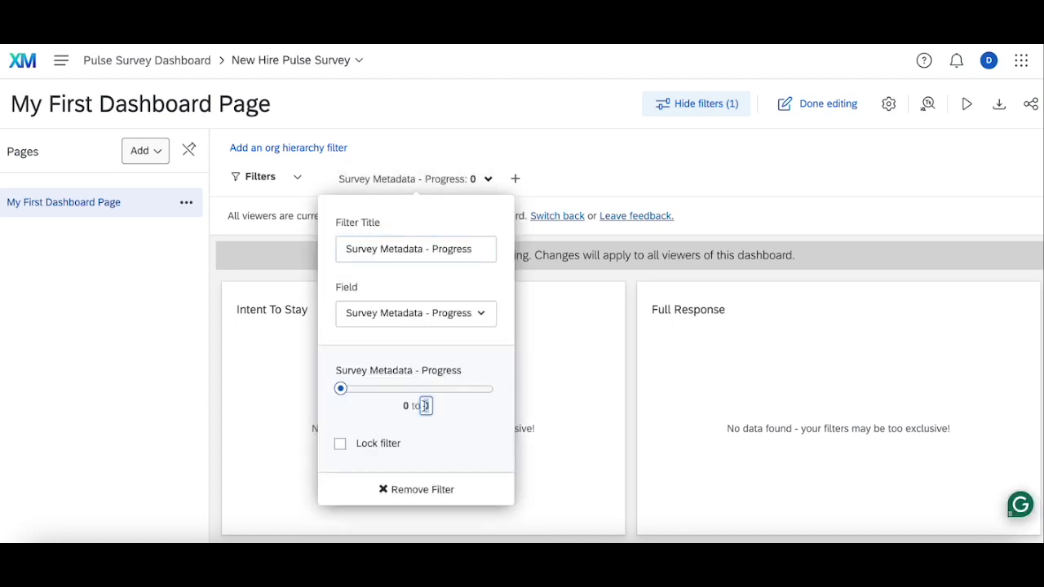
type("100")
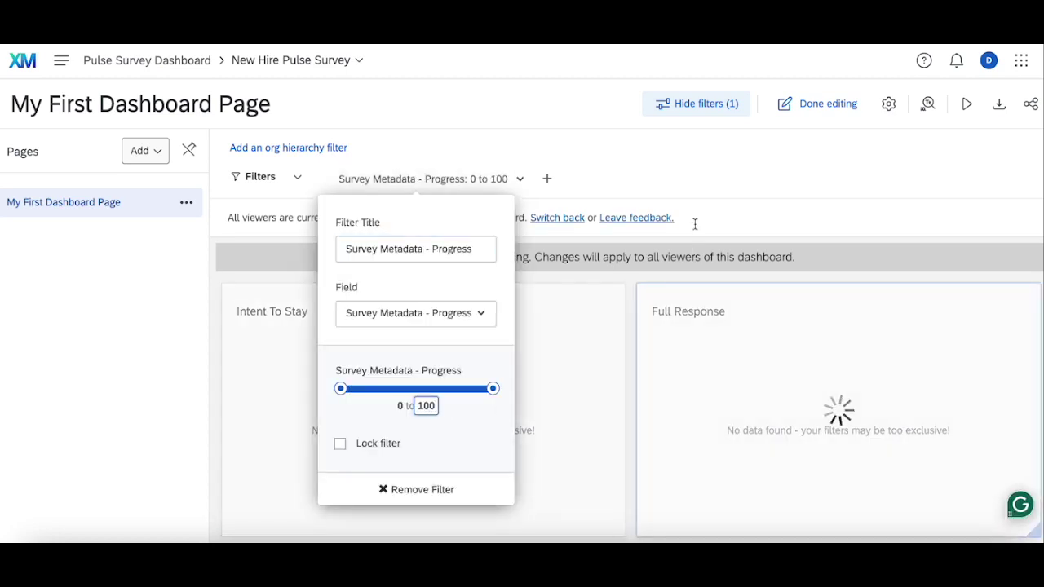
left_click(635, 319)
Open the Intent To Stay chart in the widget editor
scroll(543, 100, "down", 1)
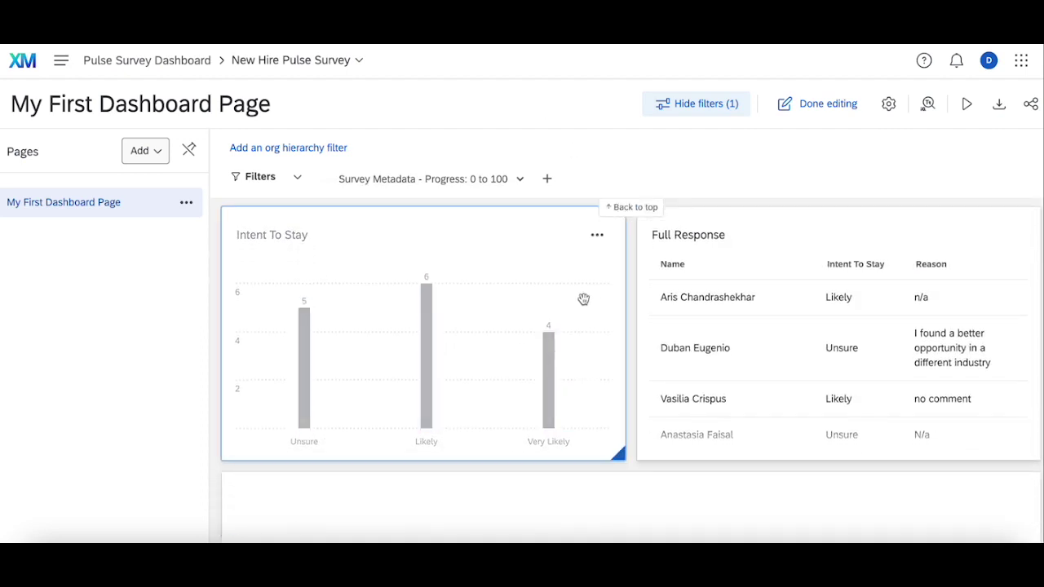
left_click(597, 265)
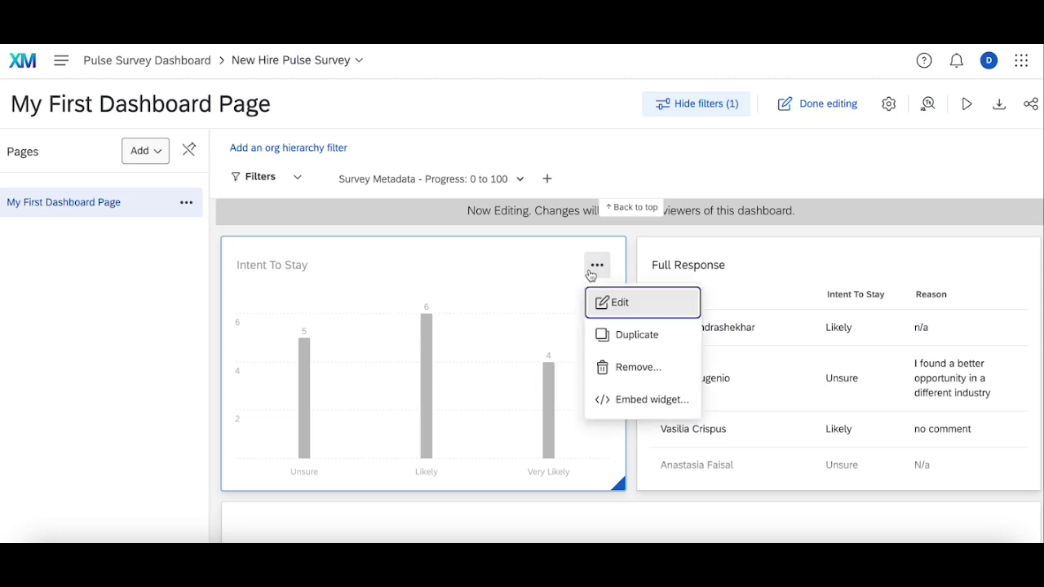
left_click(620, 304)
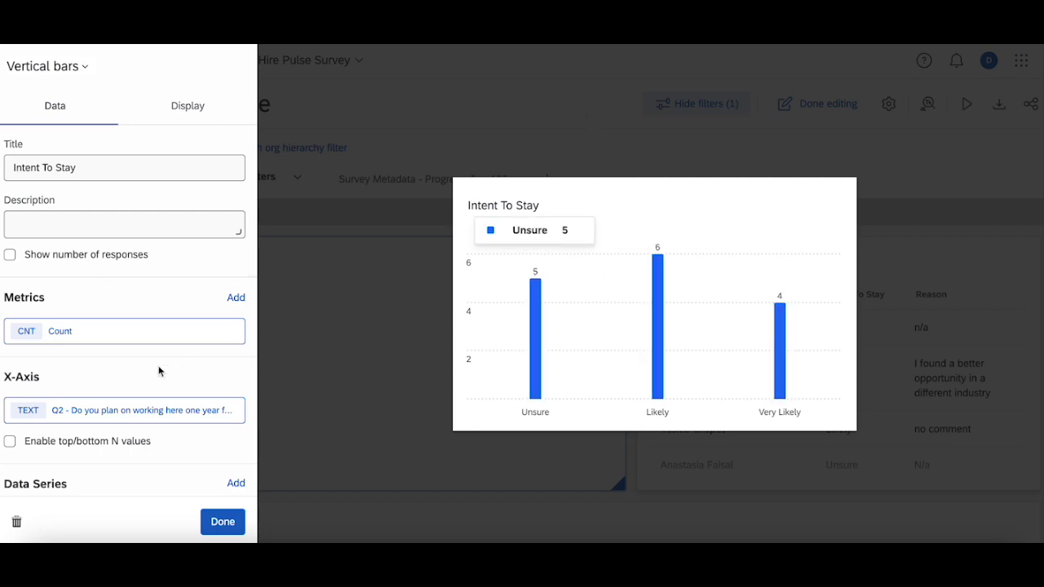
scroll(158, 368, "down", 2)
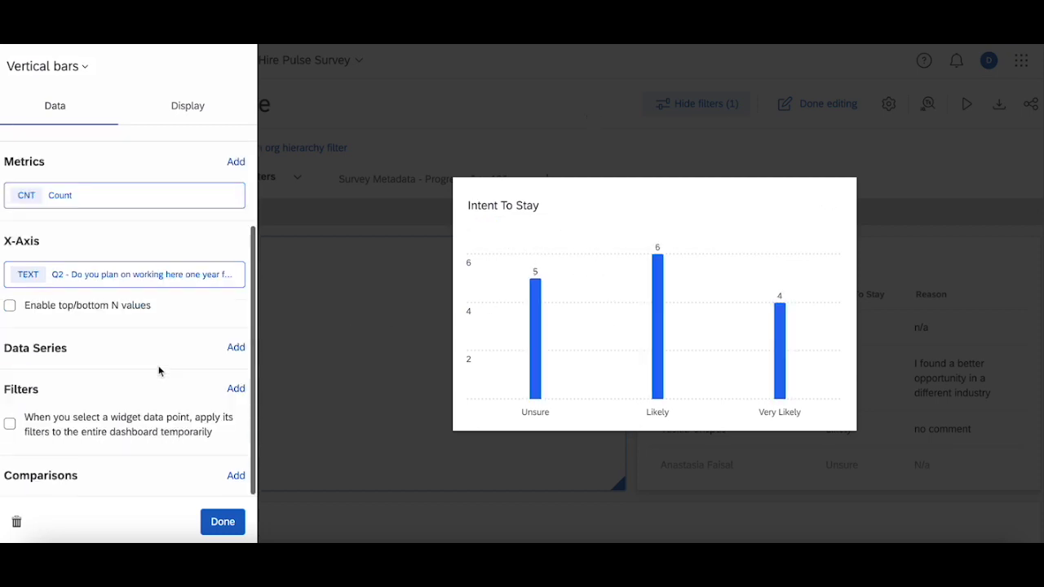
Filter the Intent To Stay chart on Q2 so only Likely answers remain
left_click(235, 389)
left_click(302, 258)
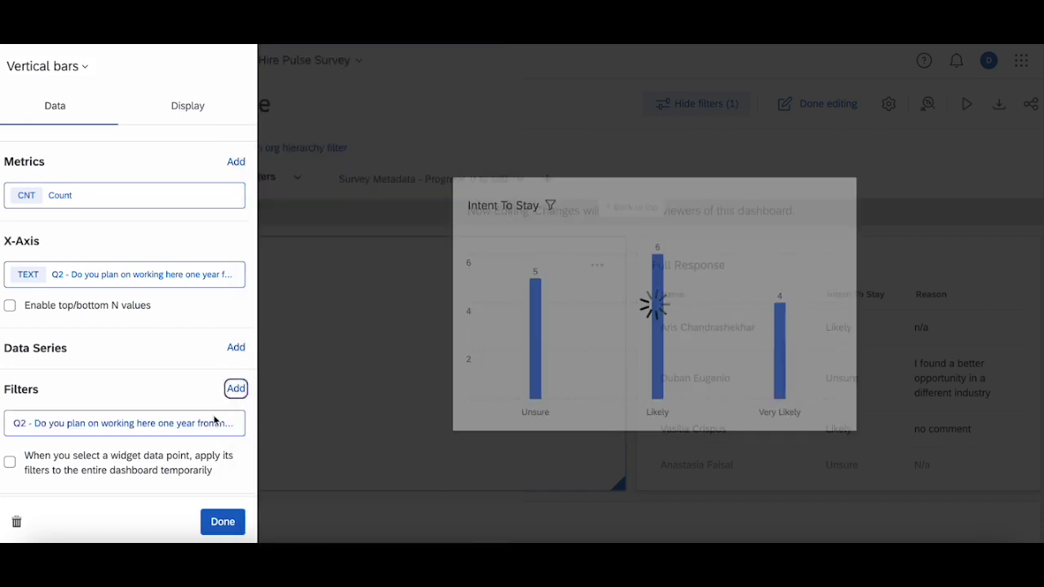
left_click(158, 421)
left_click(292, 393)
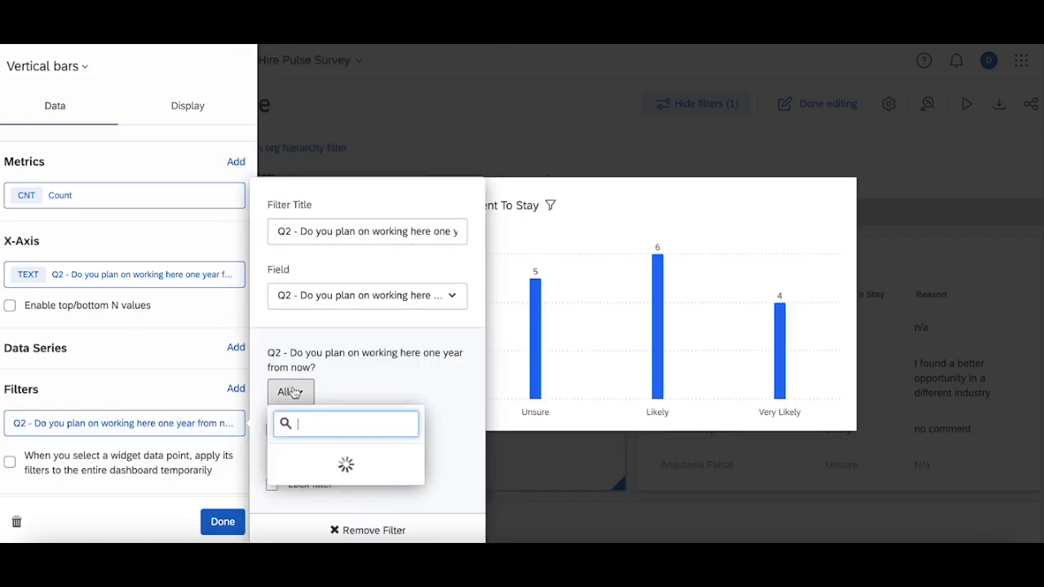
left_click(322, 316)
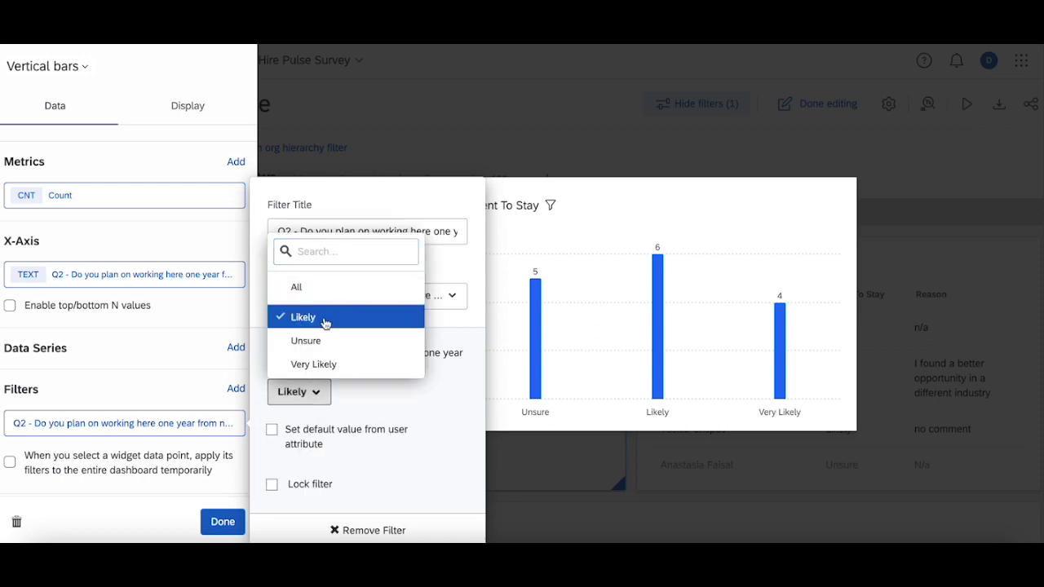
left_click(464, 122)
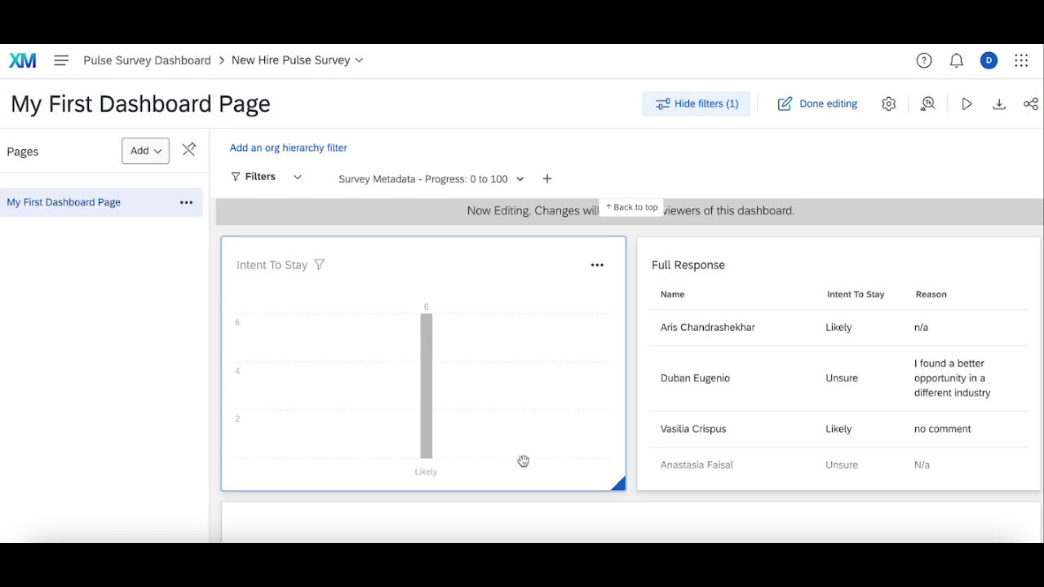
scroll(676, 409, "down", 5)
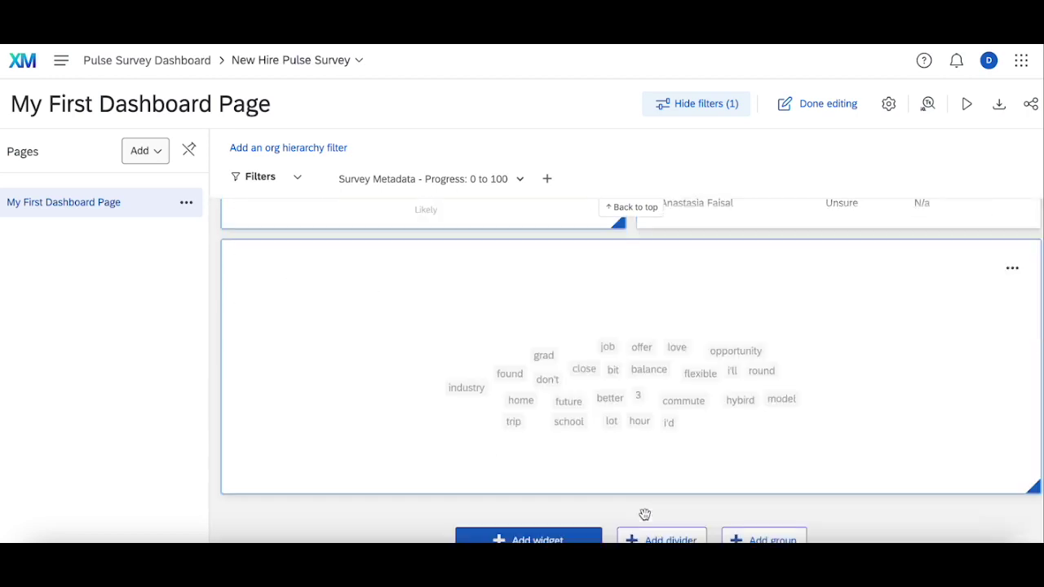
scroll(659, 468, "up", 5)
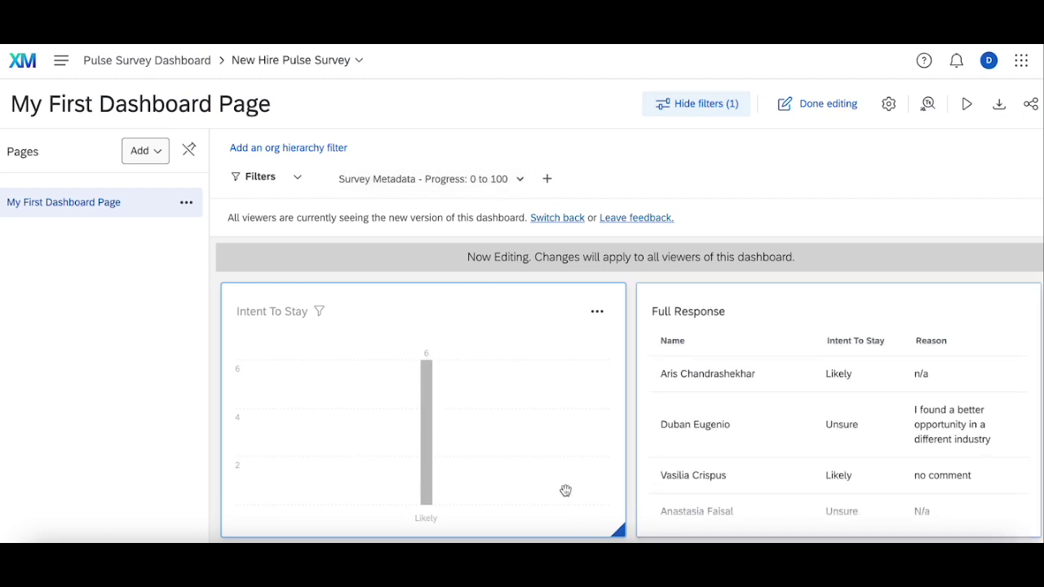
Change the Progress page filter's maximum value from 100 to 0
left_click(487, 178)
left_click(442, 408)
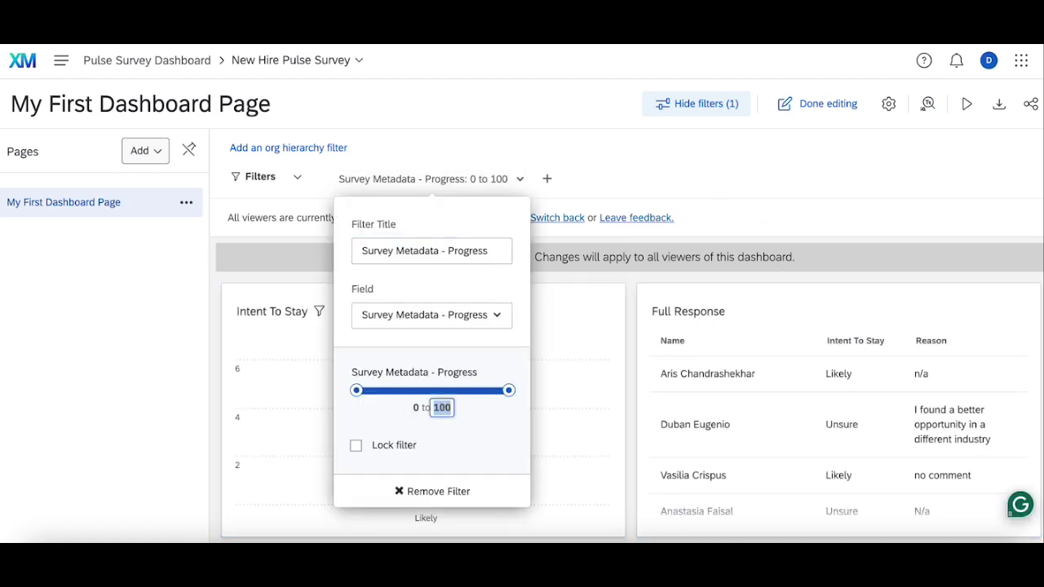
type("0")
left_click(635, 190)
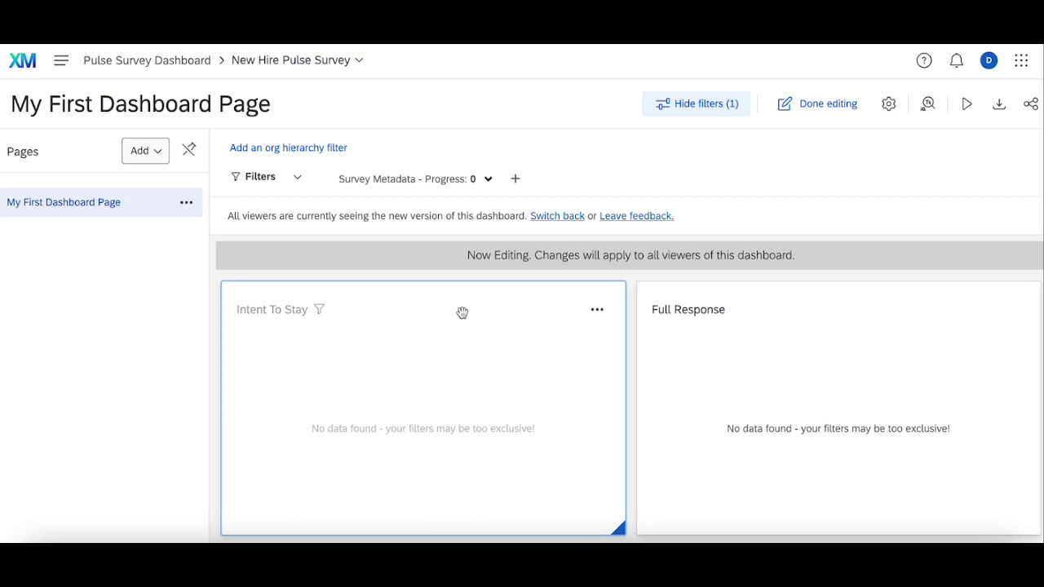
Give the Intent To Stay chart its own Survey Metadata - Progress widget filter
left_click(597, 310)
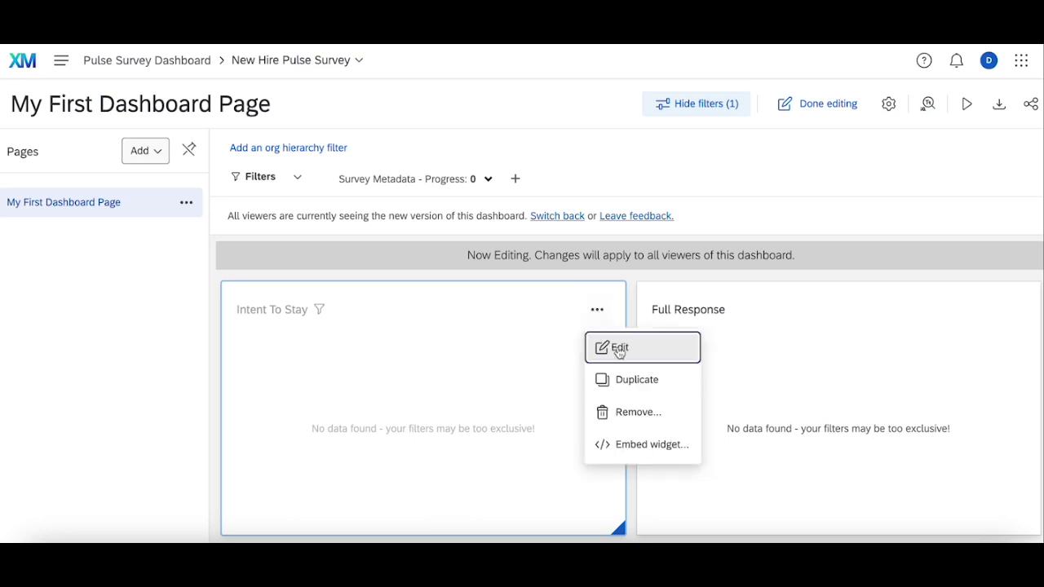
left_click(616, 349)
scroll(139, 381, "down", 2)
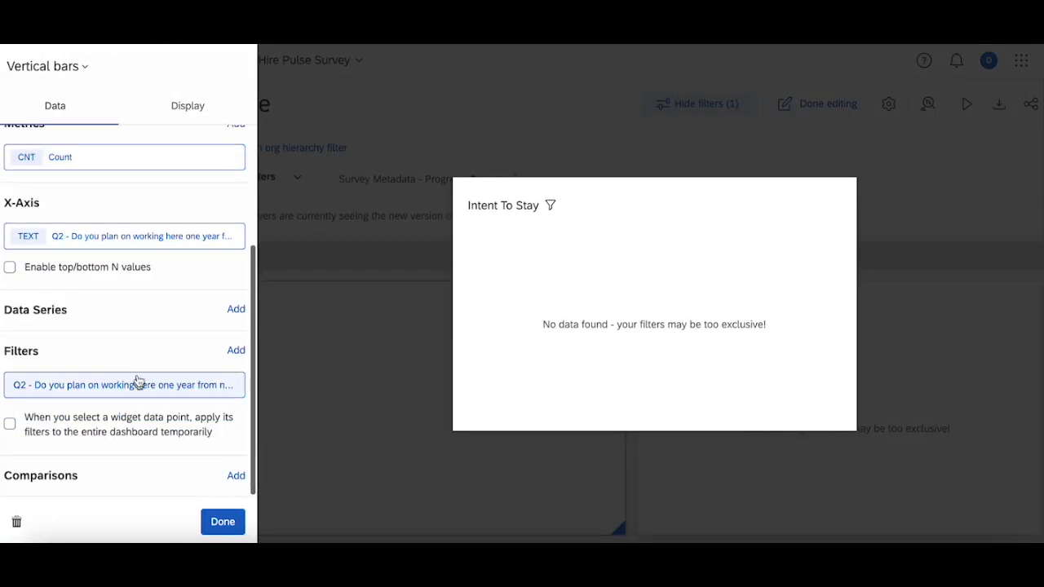
left_click(236, 350)
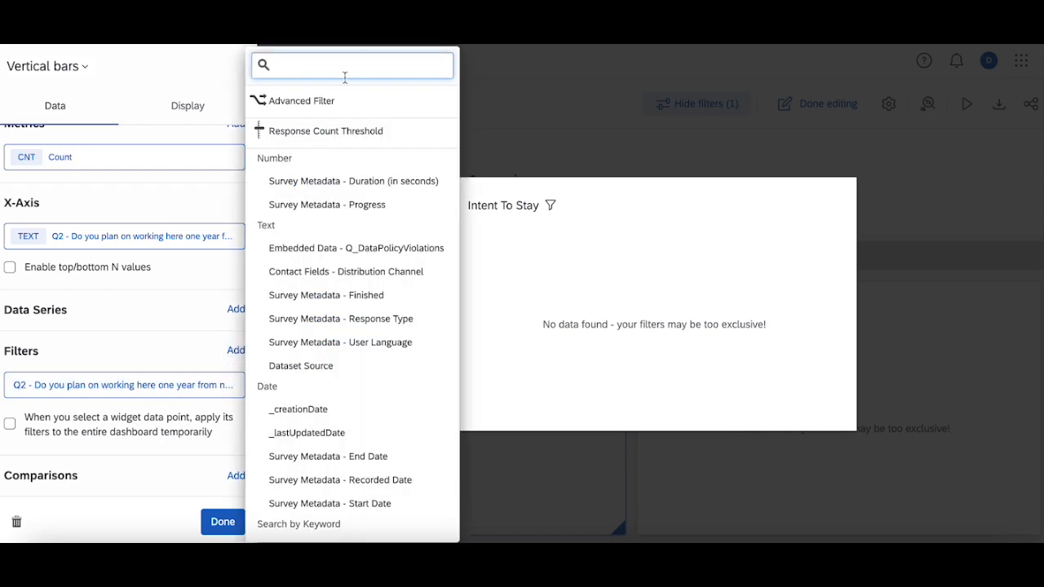
left_click(369, 204)
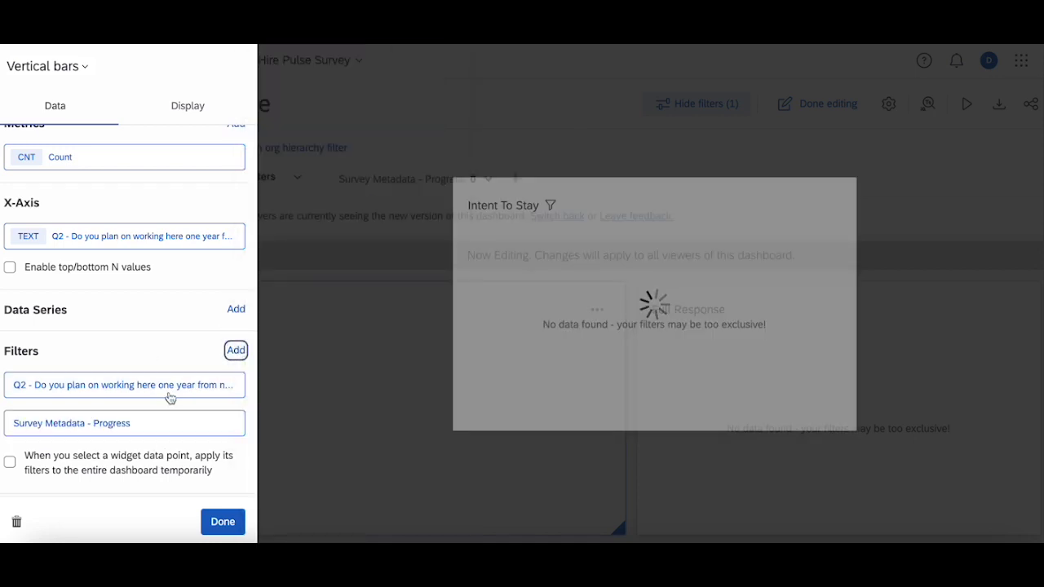
left_click(135, 427)
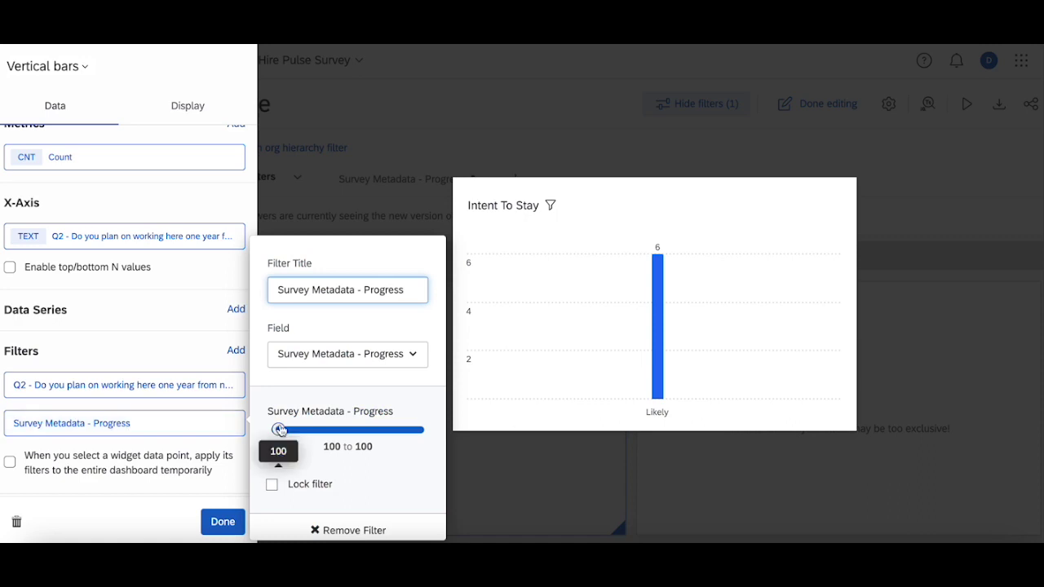
left_click(546, 465)
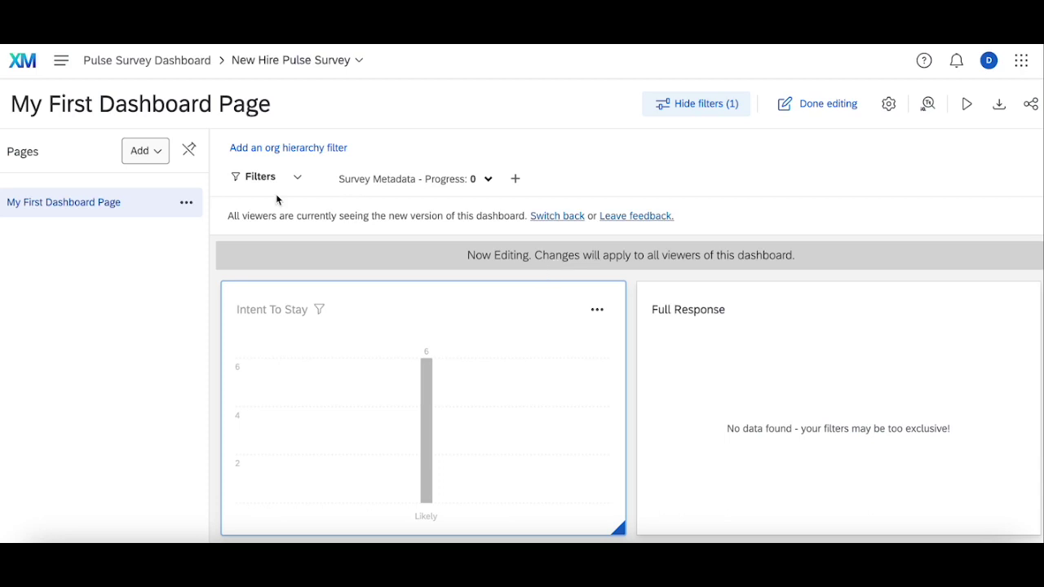
left_click(306, 144)
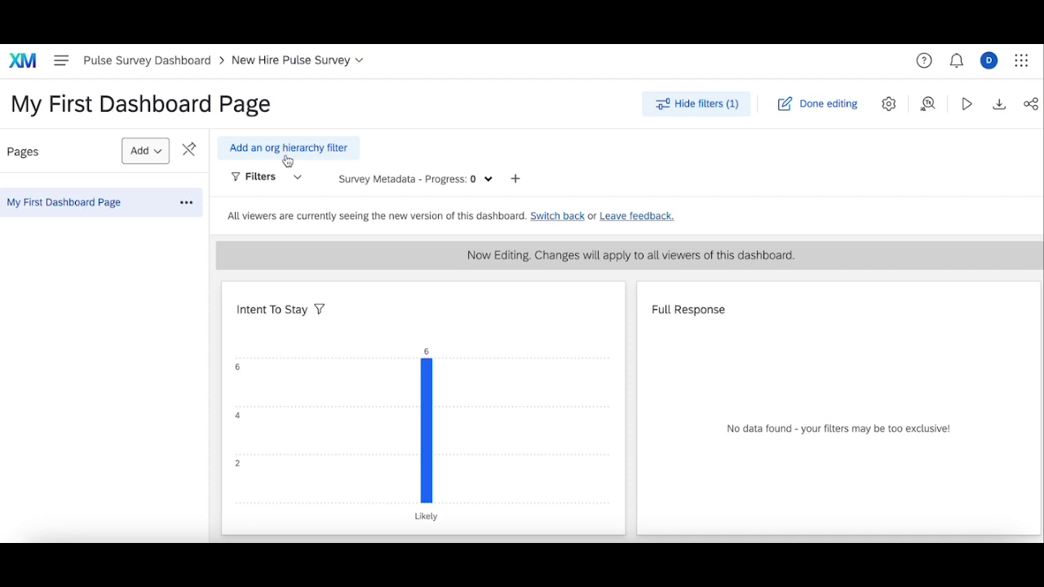
left_click(157, 156)
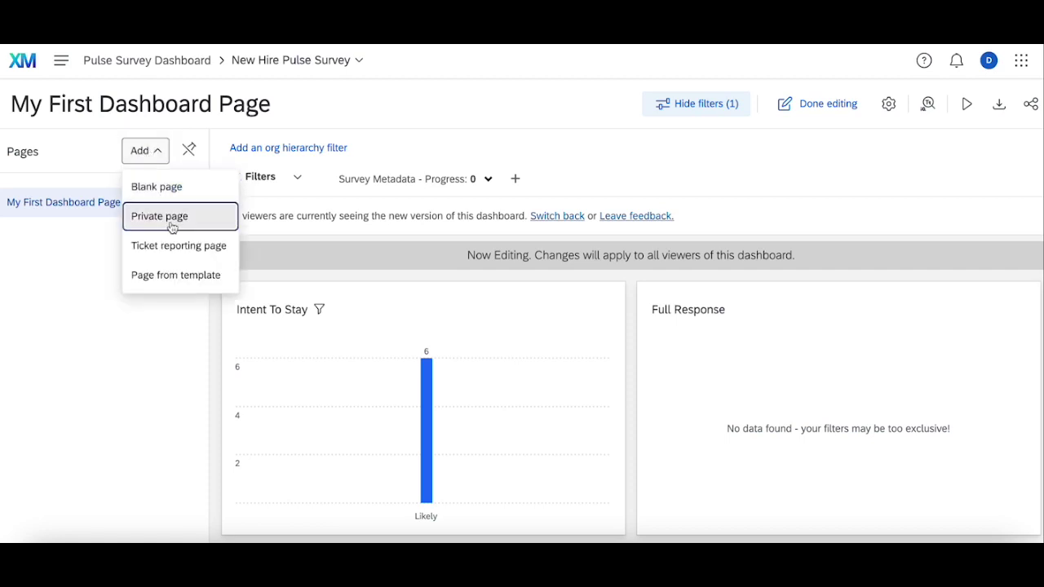
Add a blank dashboard page and name it Page 1
left_click(160, 197)
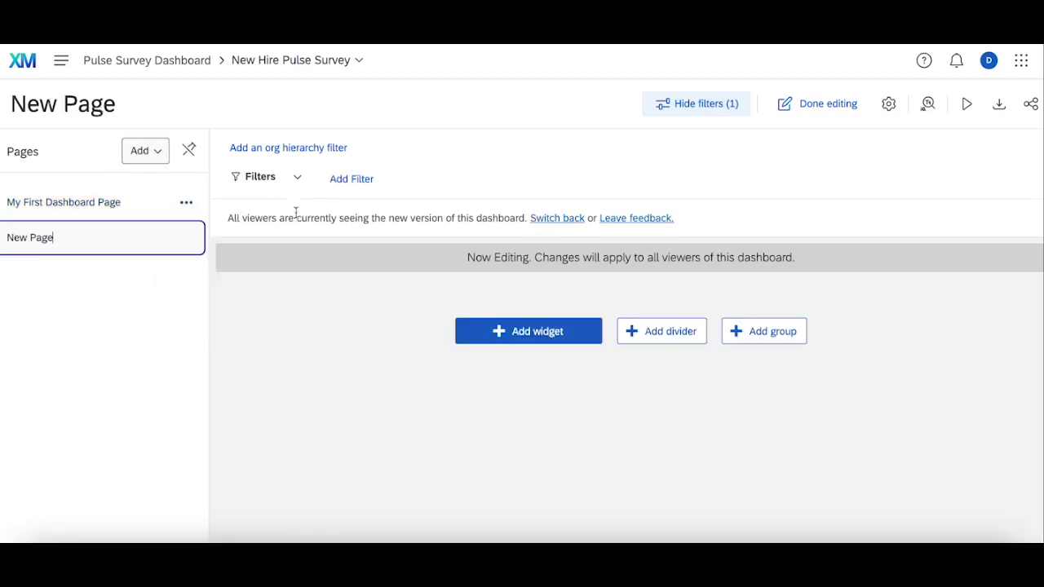
double_click(89, 250)
triple_click(89, 249)
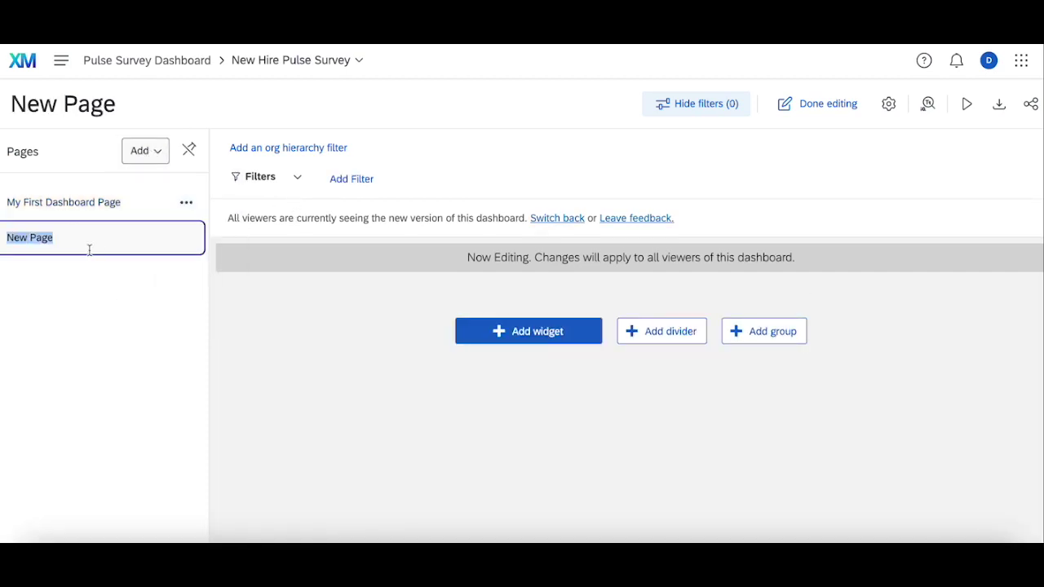
type("Page")
left_click(270, 331)
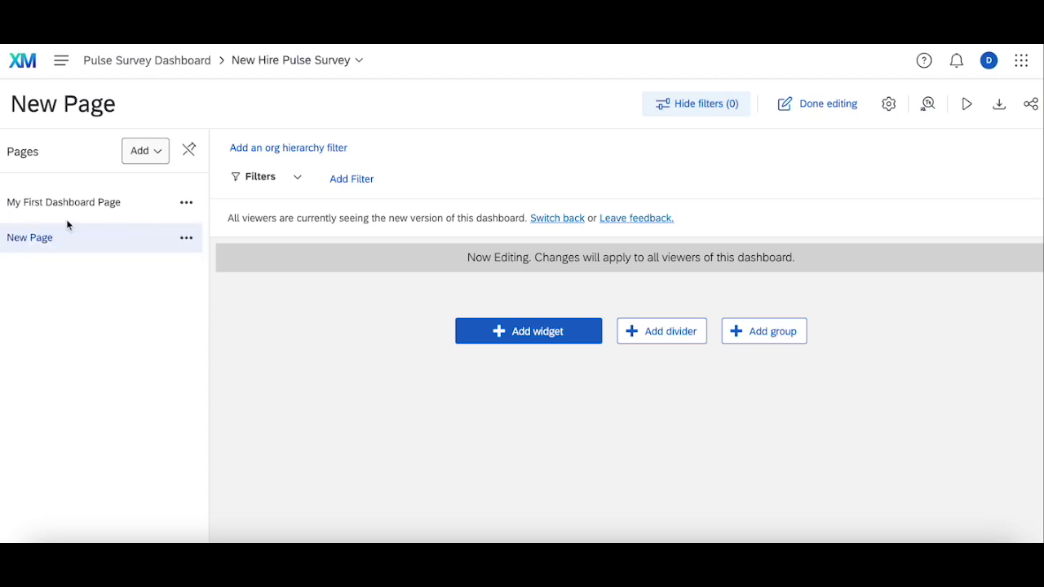
Copy Page 1 and rename the copy Page 2
left_click(85, 204)
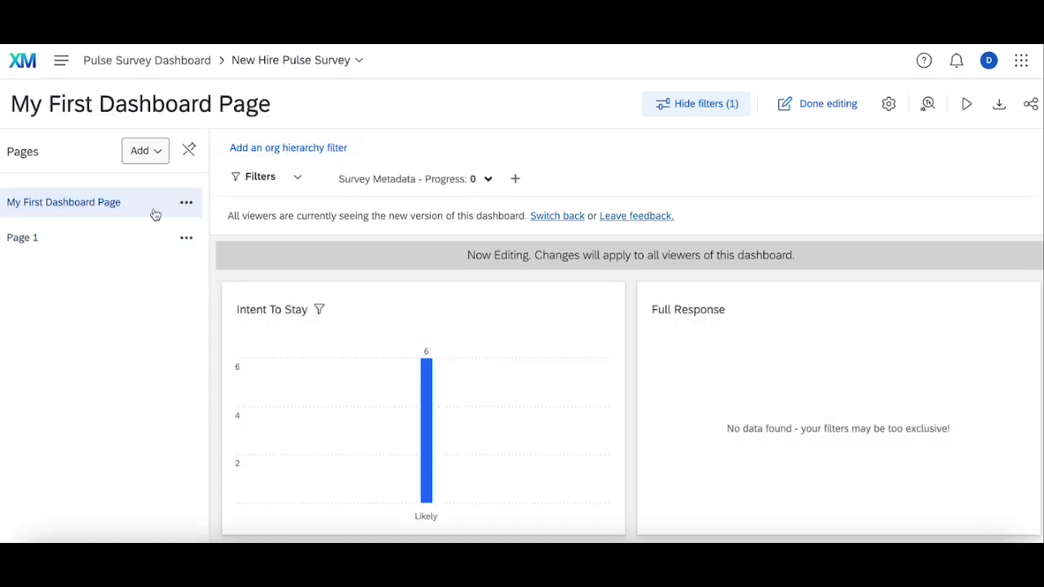
left_click(133, 237)
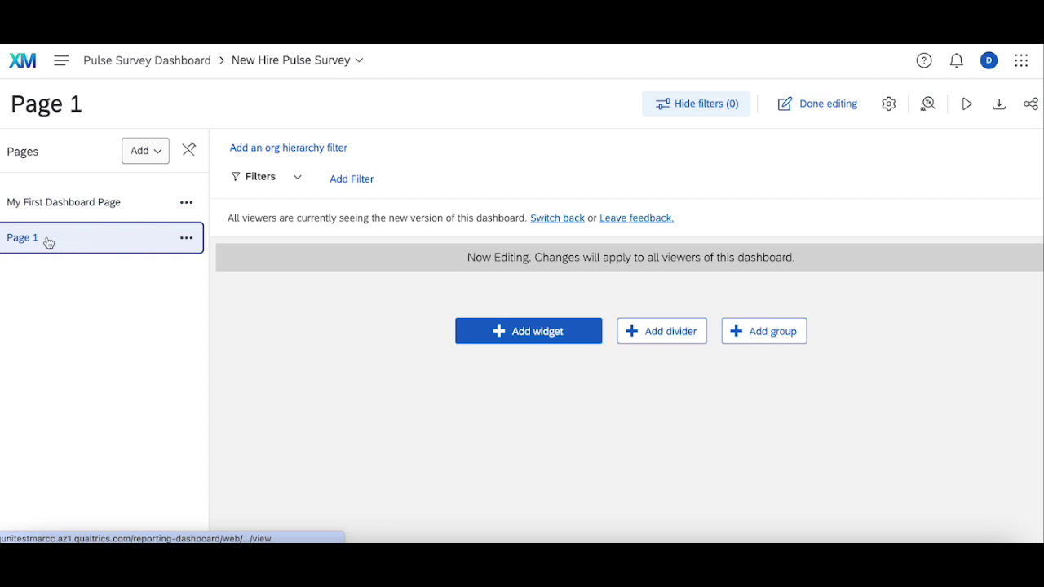
left_click(186, 238)
left_click(231, 303)
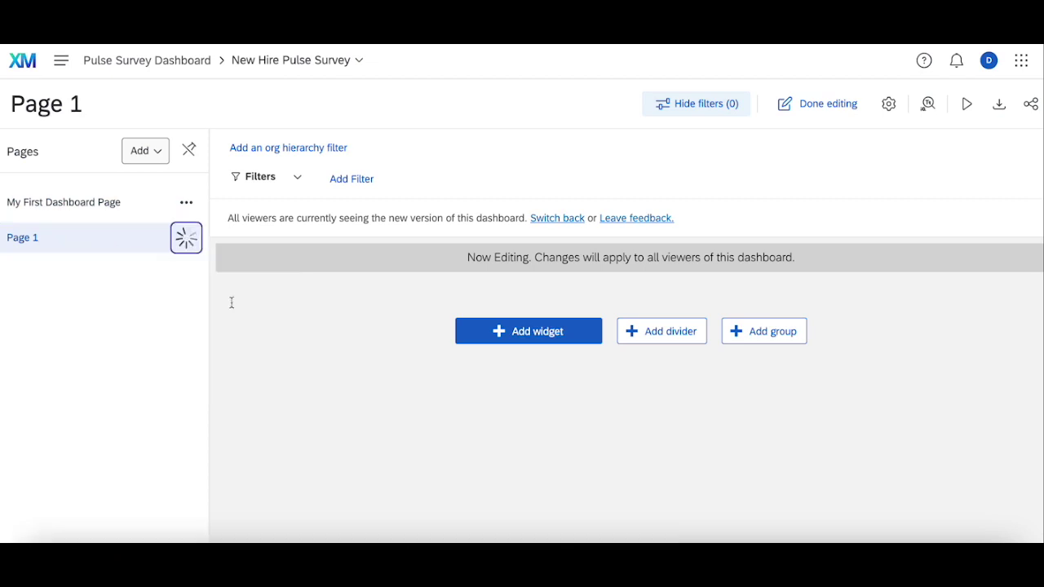
key("BackSpace")
key("BackSpace")
key("BackSpace")
key("BackSpace")
key("BackSpace")
key("BackSpace")
key("BackSpace")
key("BackSpace")
type("2")
key("Return")
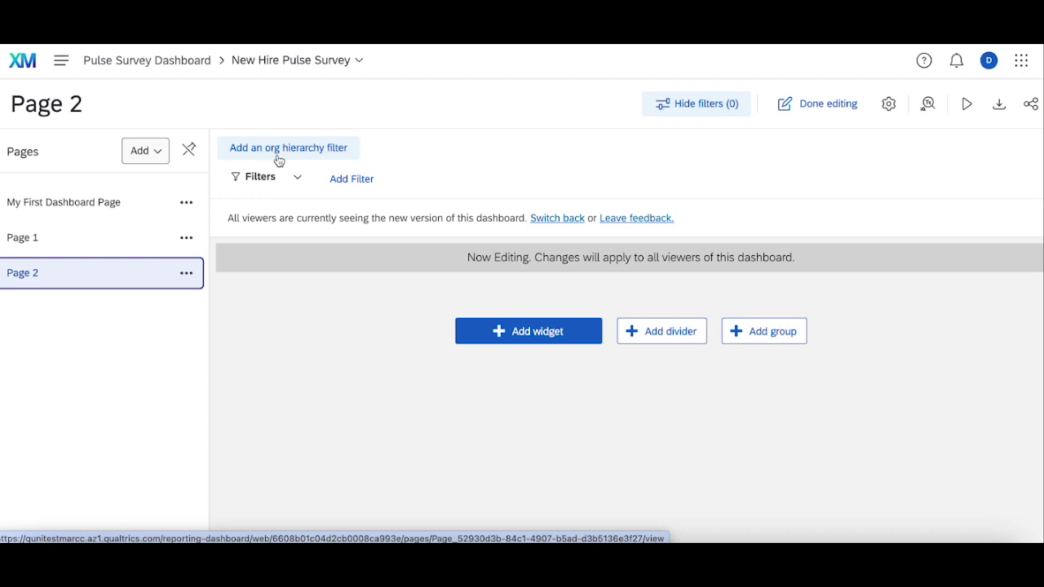
left_click(122, 204)
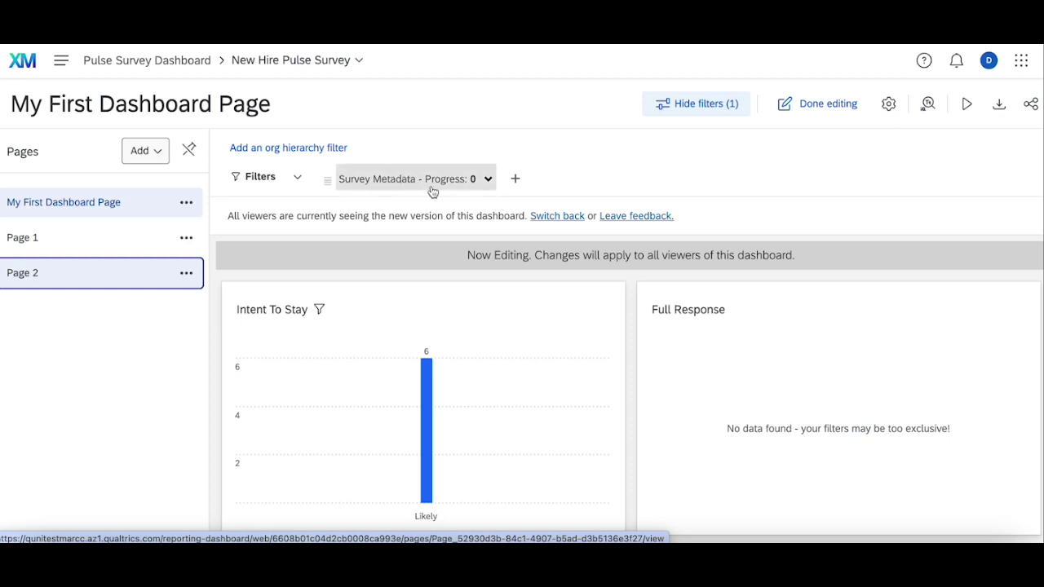
On My First Dashboard Page, bring up the Intent To Stay widget's options menu
scroll(536, 318, "down", 1)
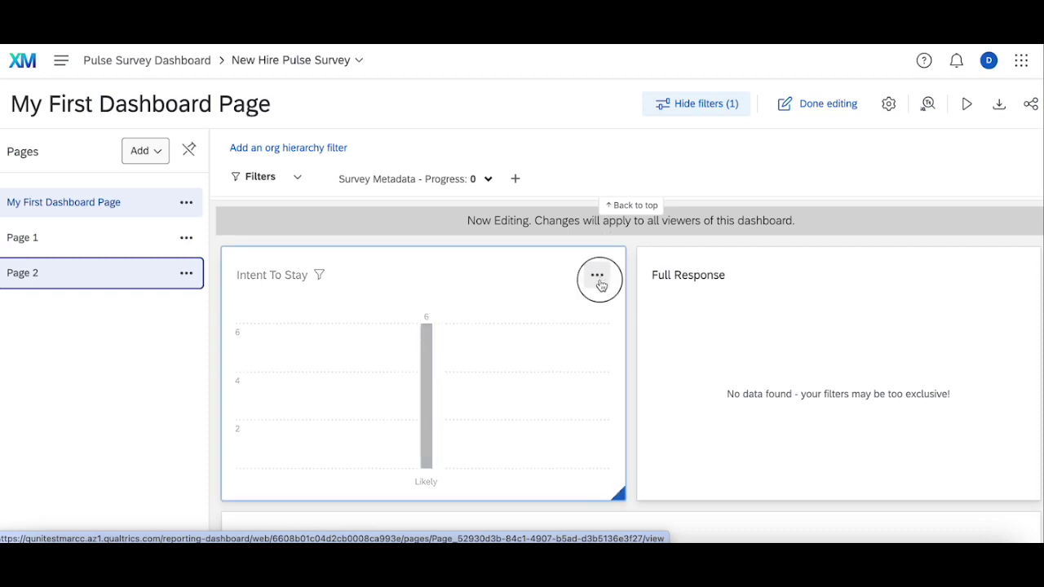
left_click(597, 274)
left_click(642, 312)
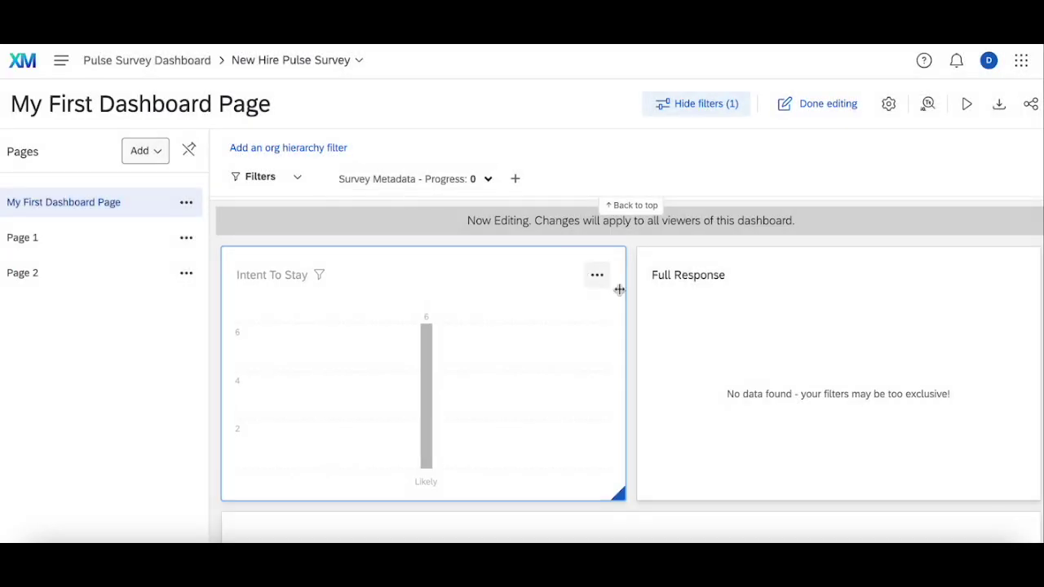
left_click(597, 275)
left_click(615, 311)
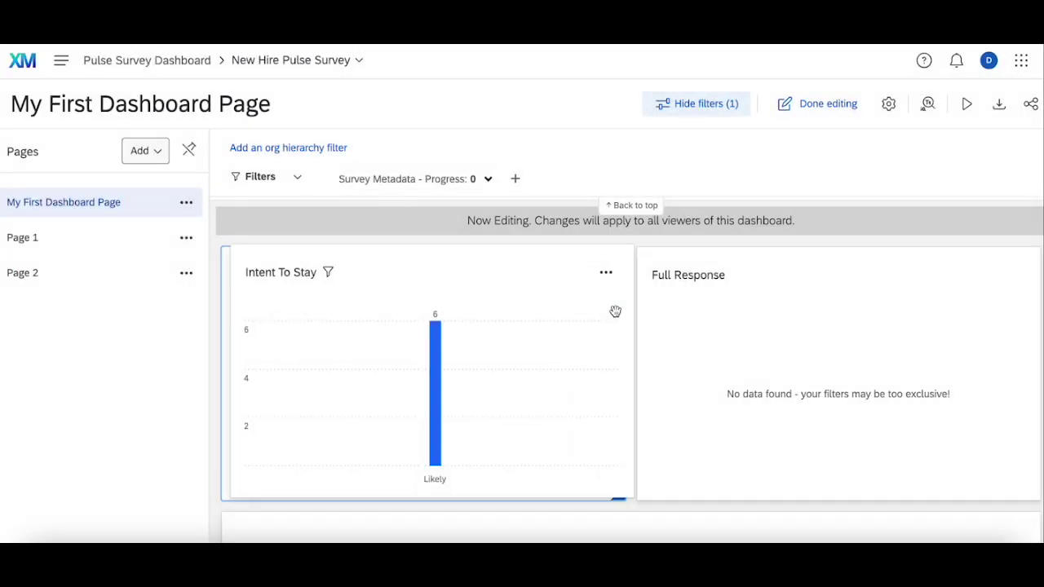